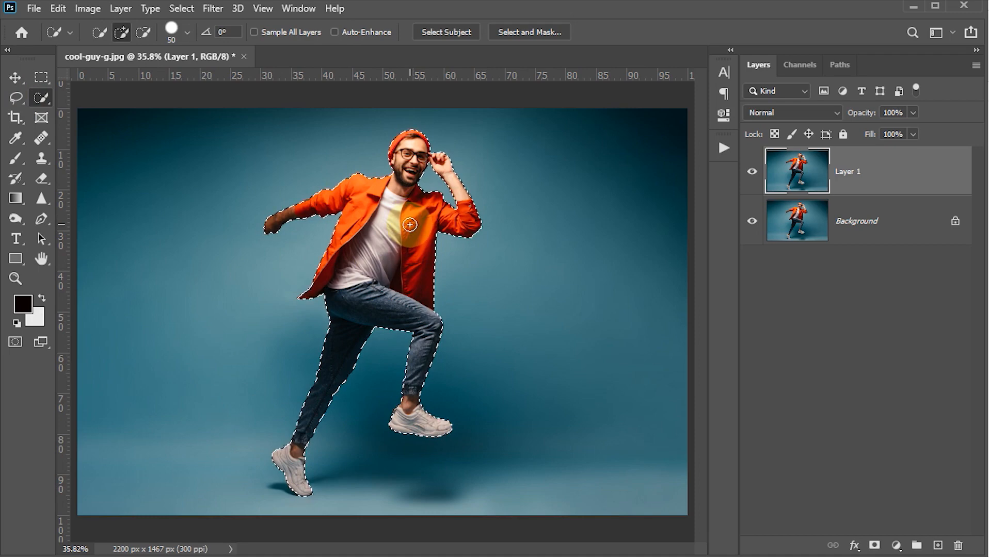
Turn the jumping-man selection into a layer mask on Layer 1 and switch to the Move tool.
click(874, 546)
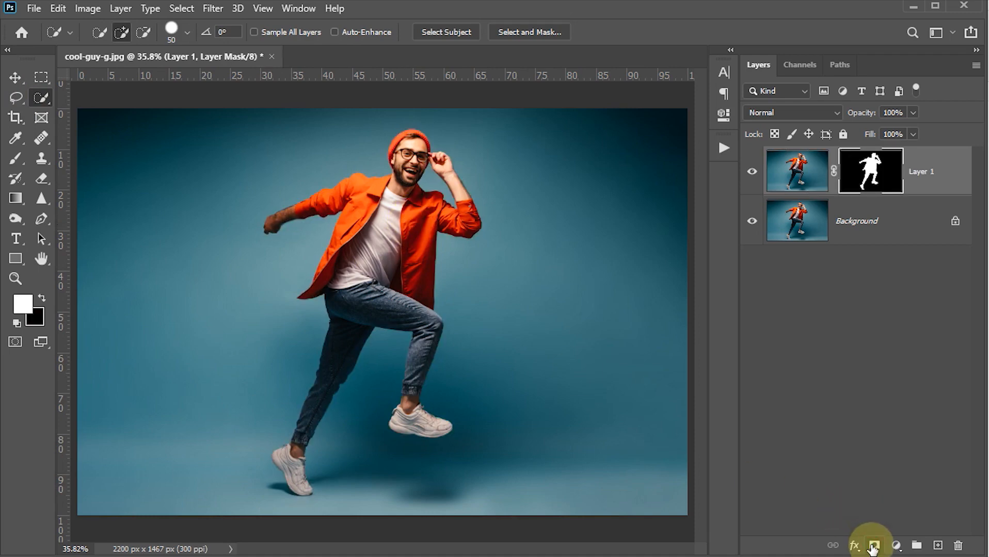
click(14, 79)
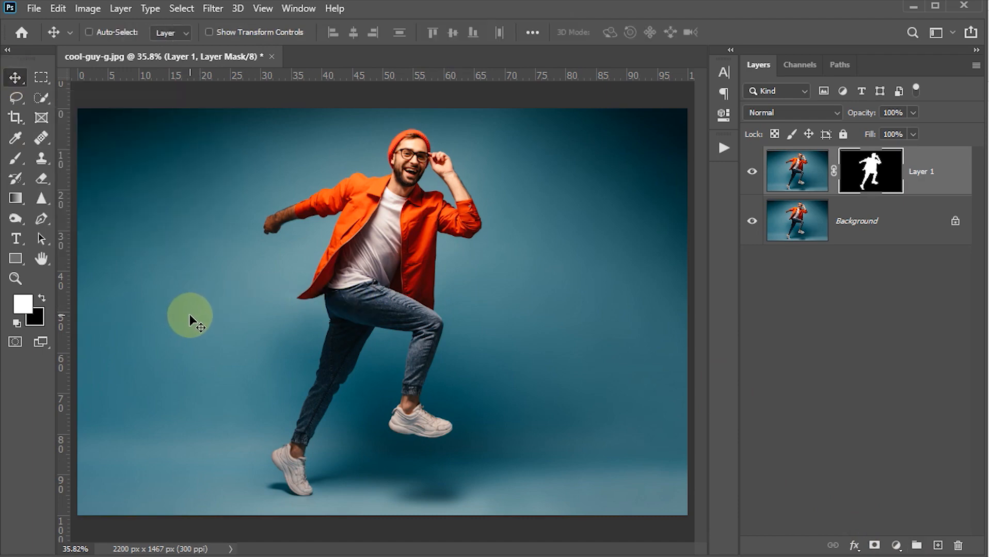
Set the Horizontal Type Tool to Arial Black Italic at 85 pt.
key(t)
right_click(13, 239)
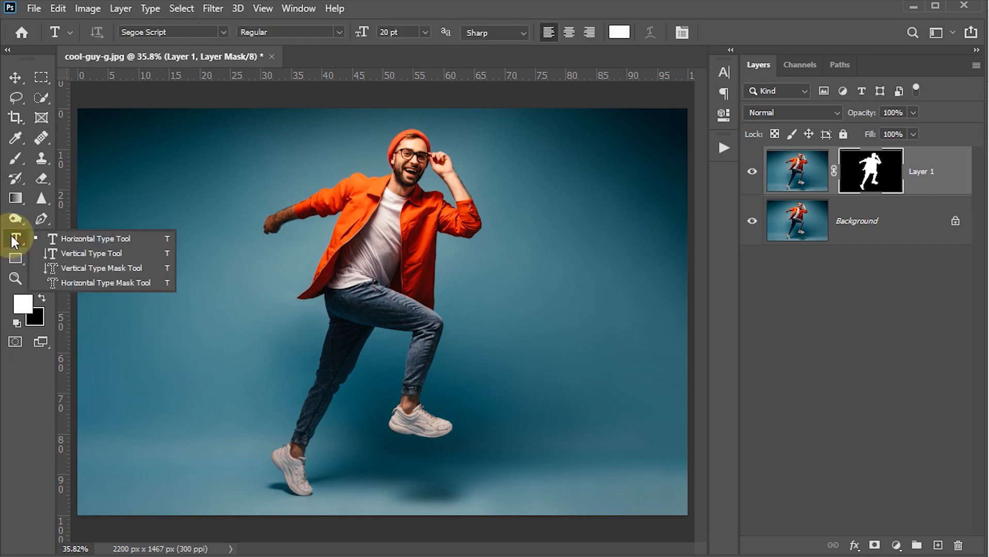
click(67, 238)
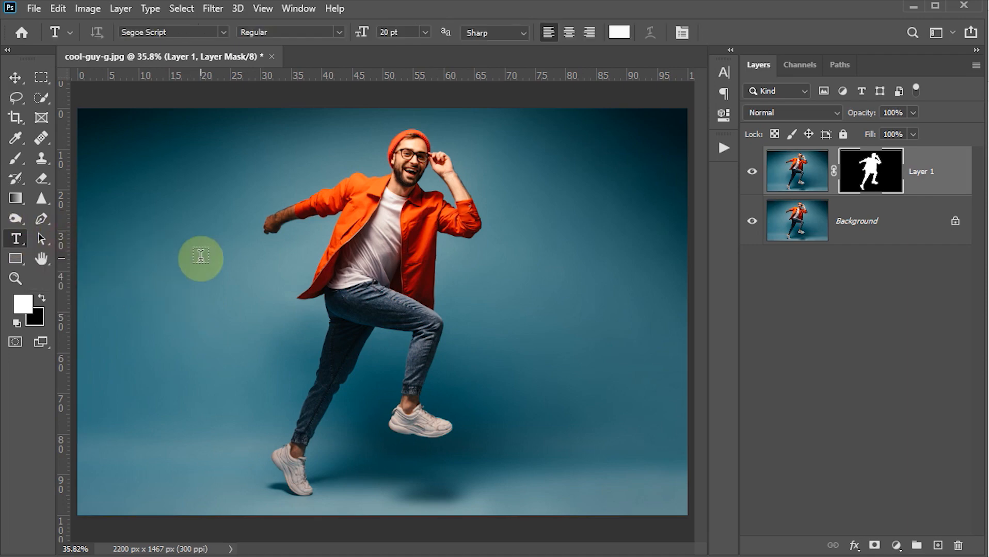
click(224, 32)
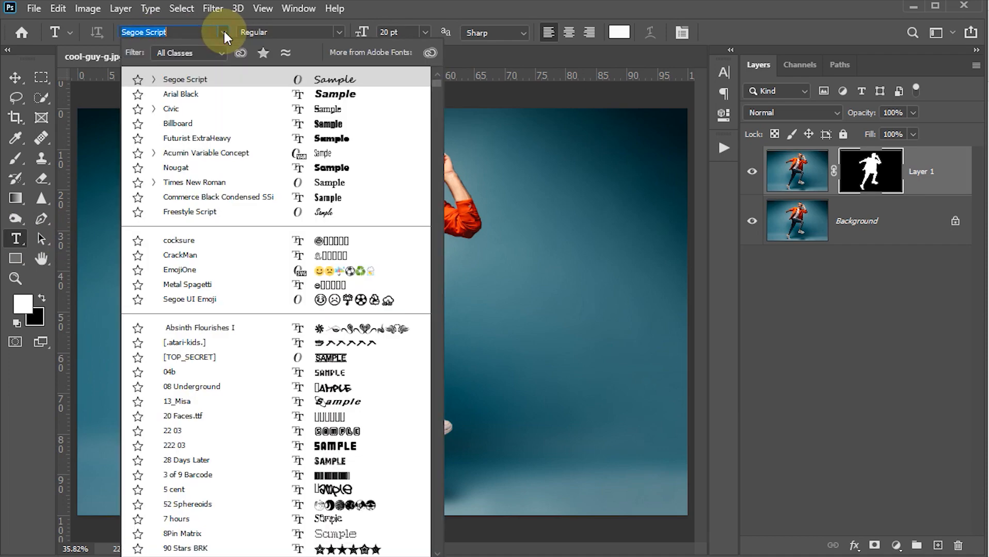
click(196, 94)
click(391, 32)
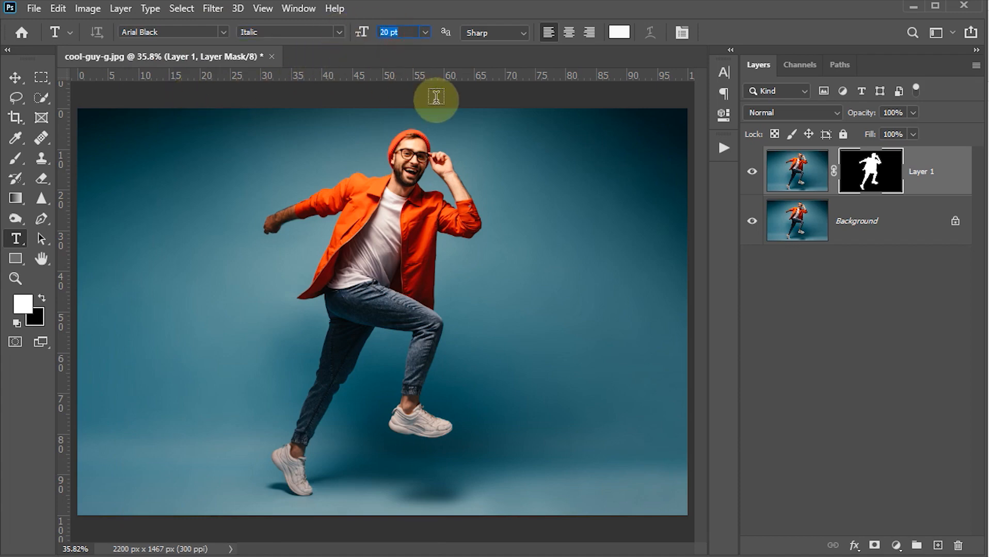
text(85)
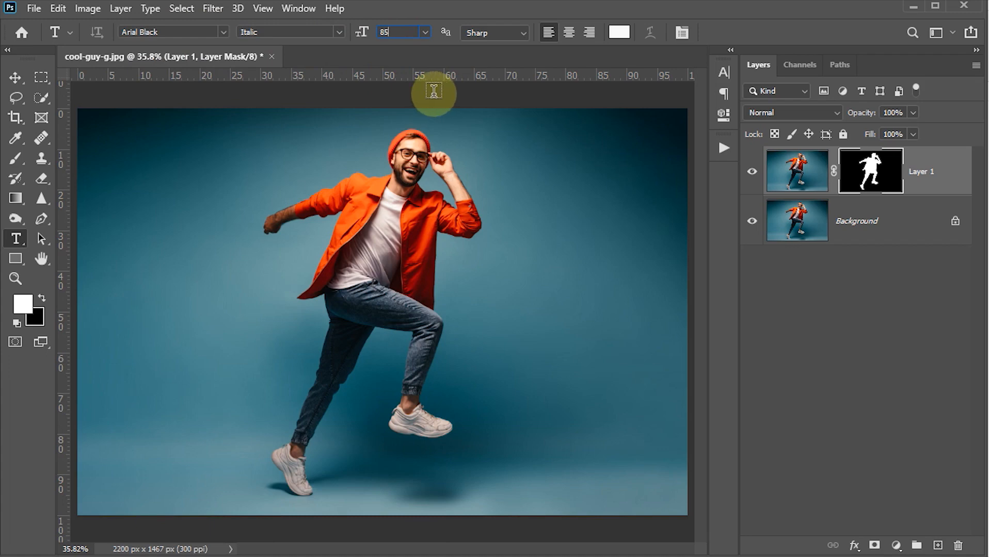
Set the text colour to pure white #ffffff.
click(618, 34)
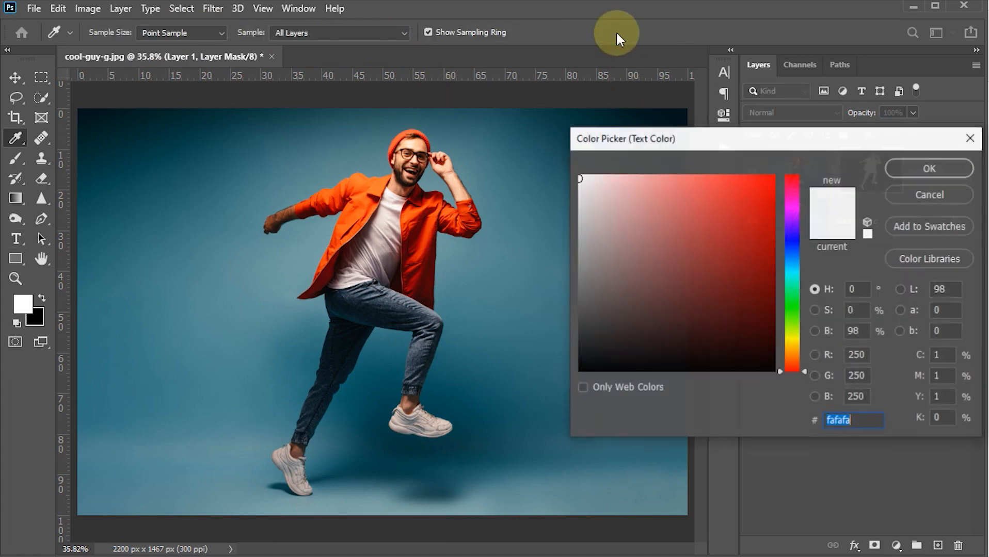
click(624, 205)
drag(625, 181, 545, 150)
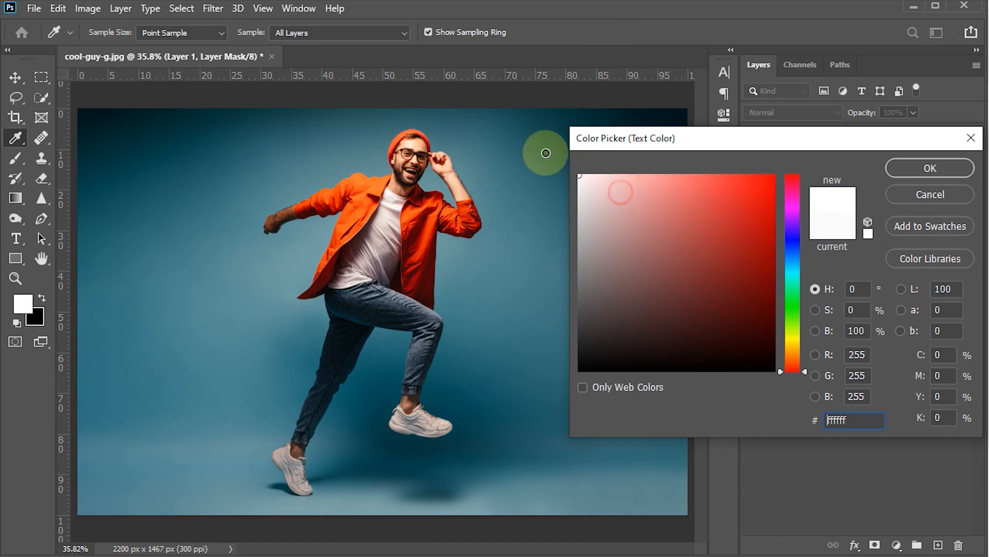
click(906, 170)
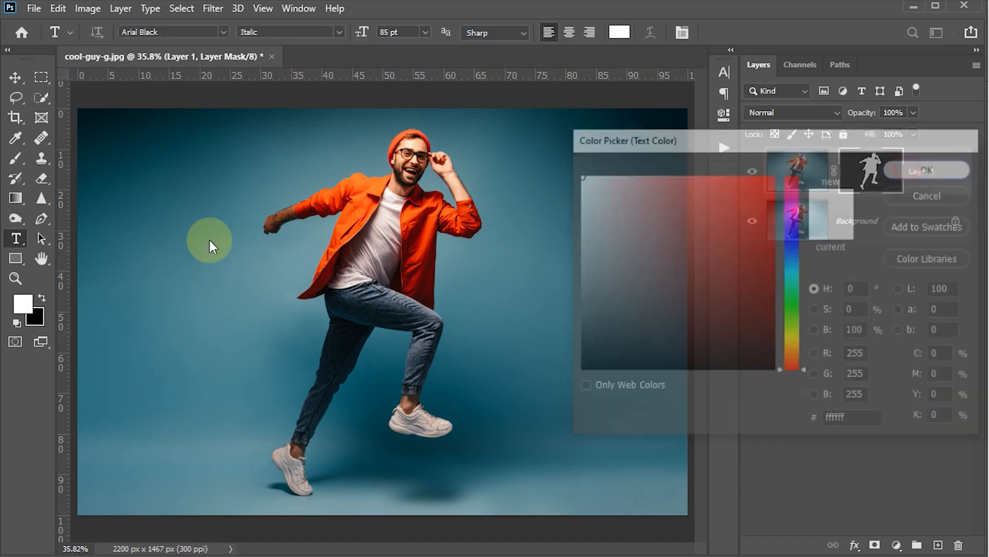
Type 'Strong' on the canvas left of the man and commit it.
click(161, 284)
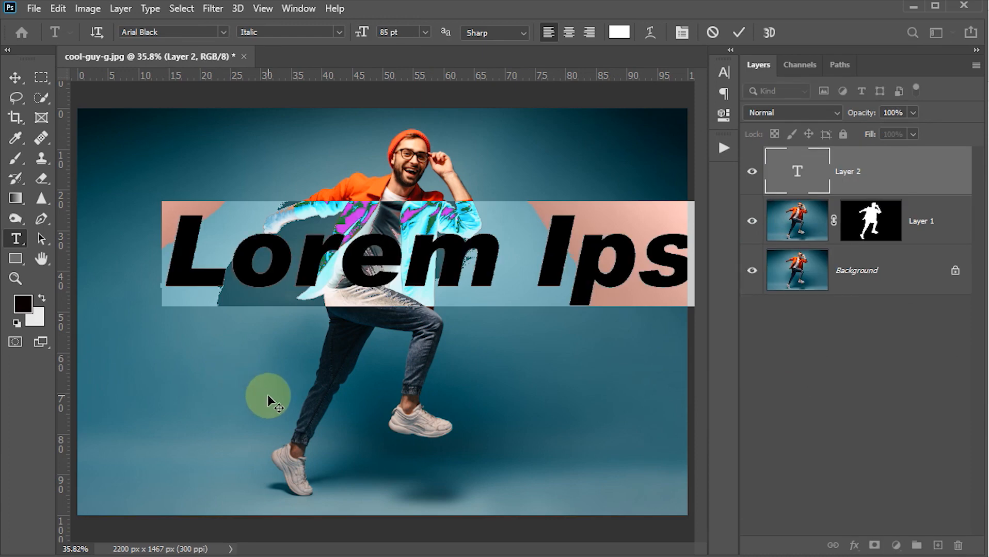
text(St)
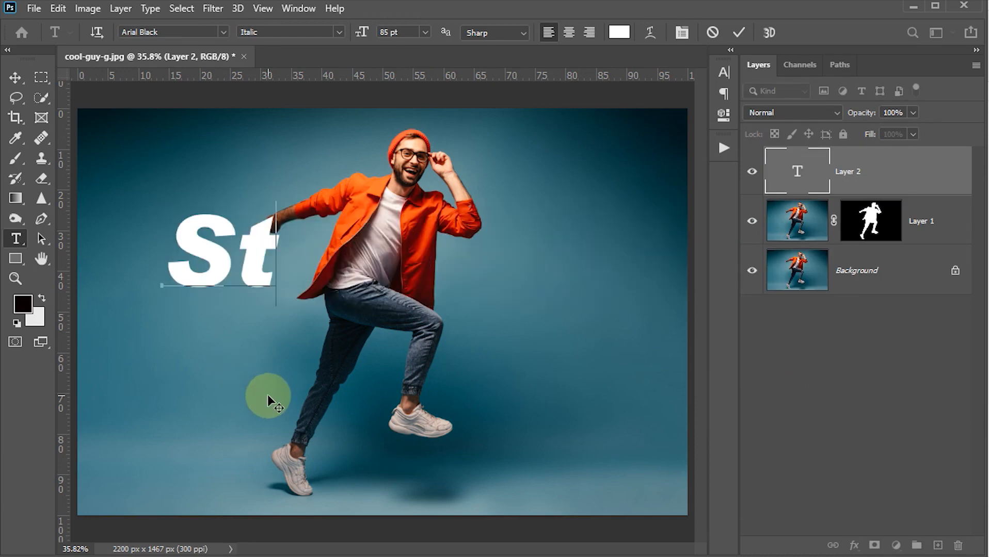
text(ronge)
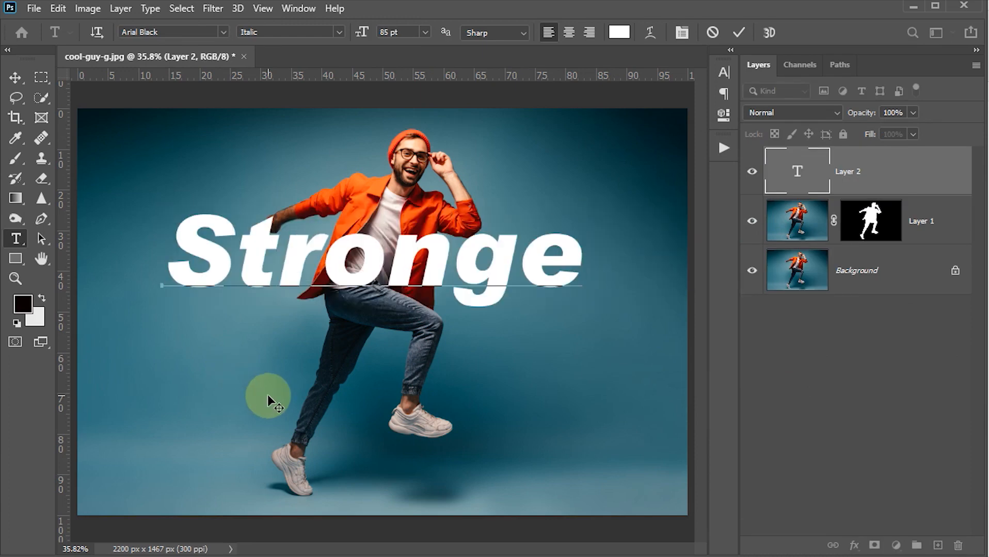
key(BackSpace)
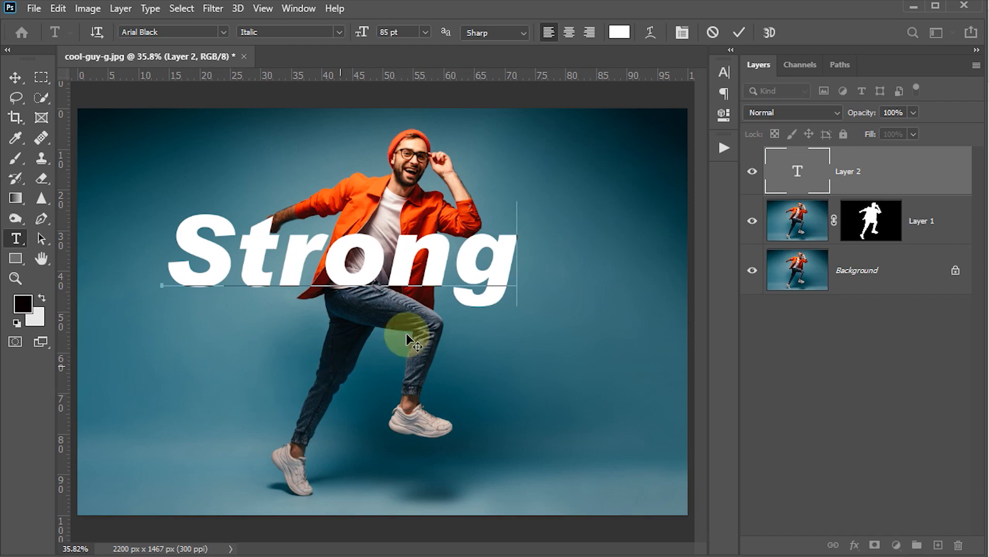
click(738, 33)
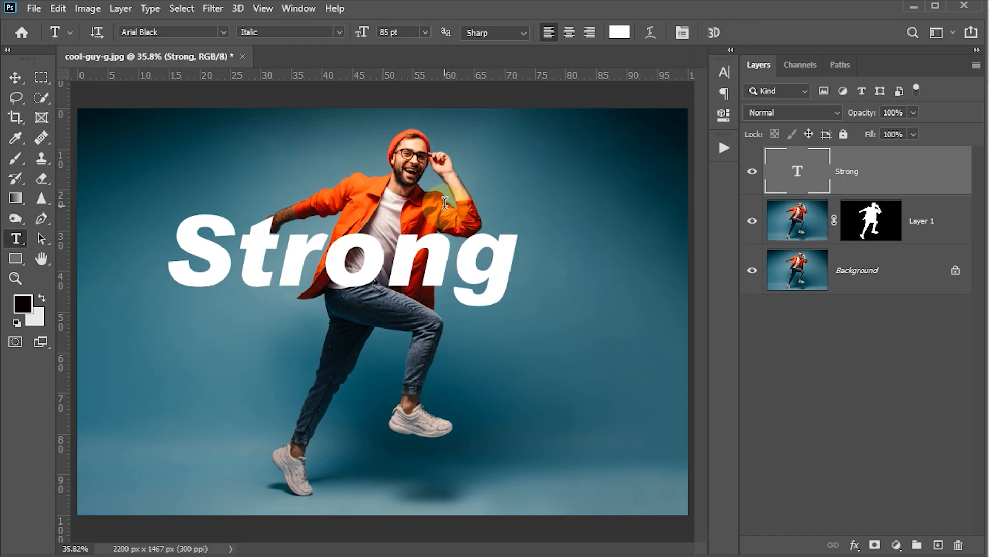
Make the text all-caps STRONG and shift it down-left to centre across the man's torso.
click(723, 73)
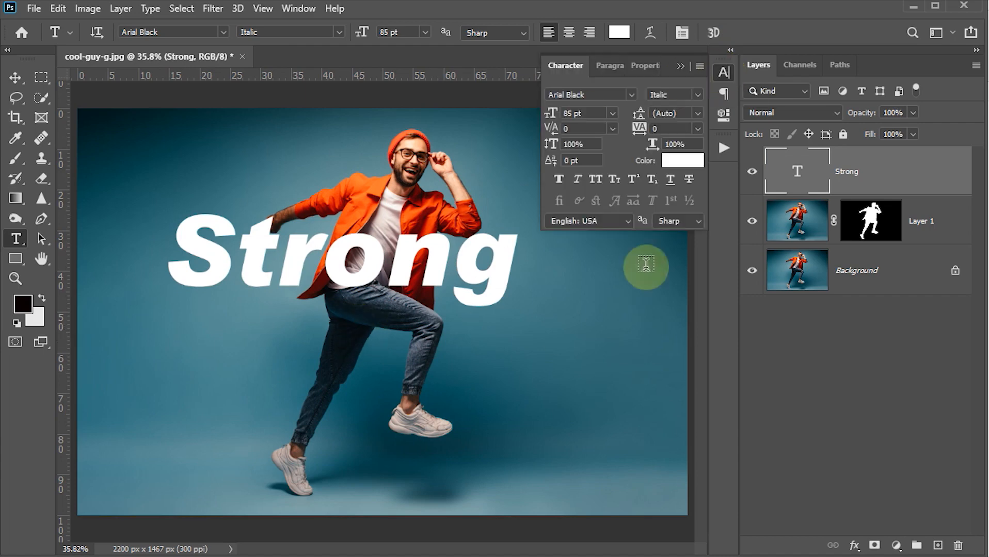
click(596, 180)
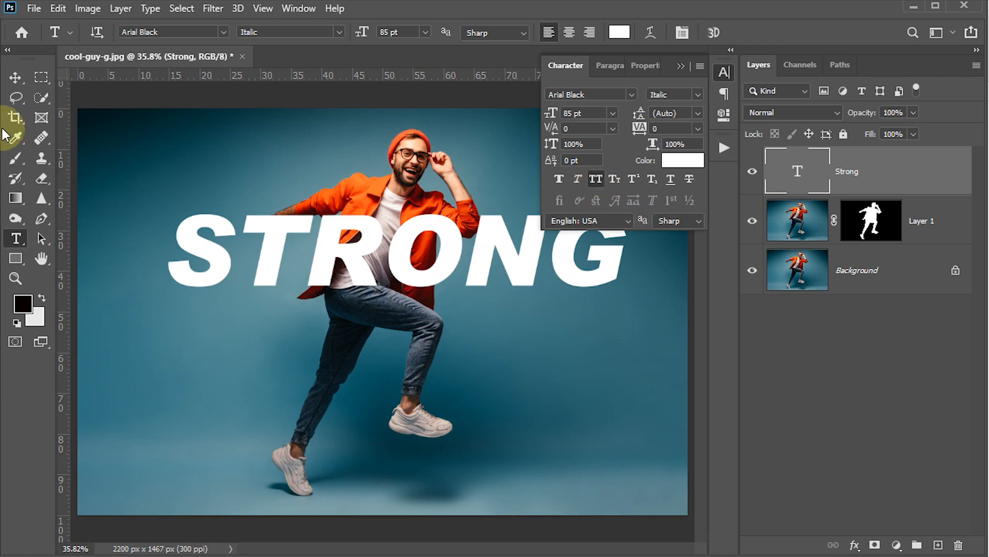
click(15, 82)
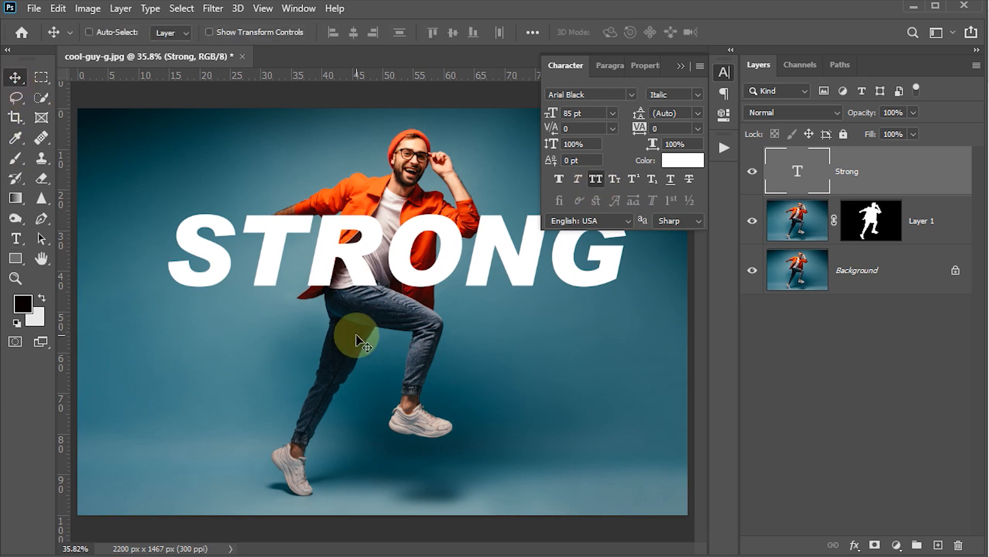
drag(397, 281, 388, 297)
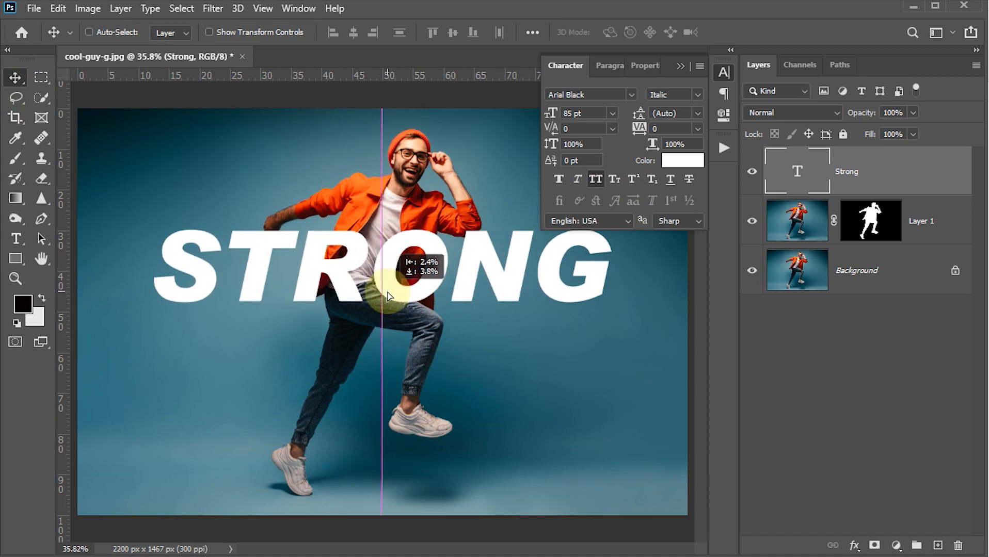
drag(388, 297, 387, 296)
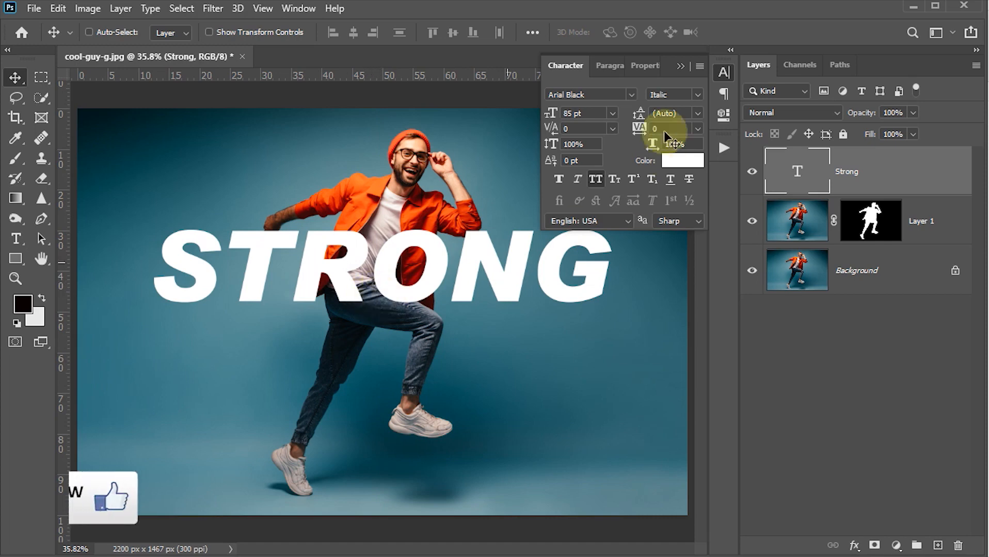
click(721, 71)
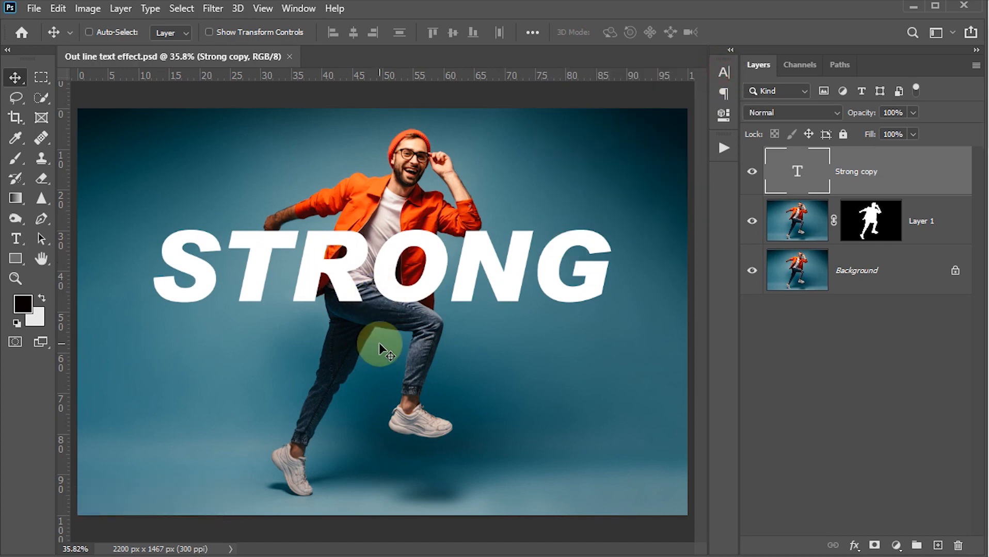
Duplicate the STRONG layer and drag Strong copy 2 below the masked Layer 1.
key(ctrl+j)
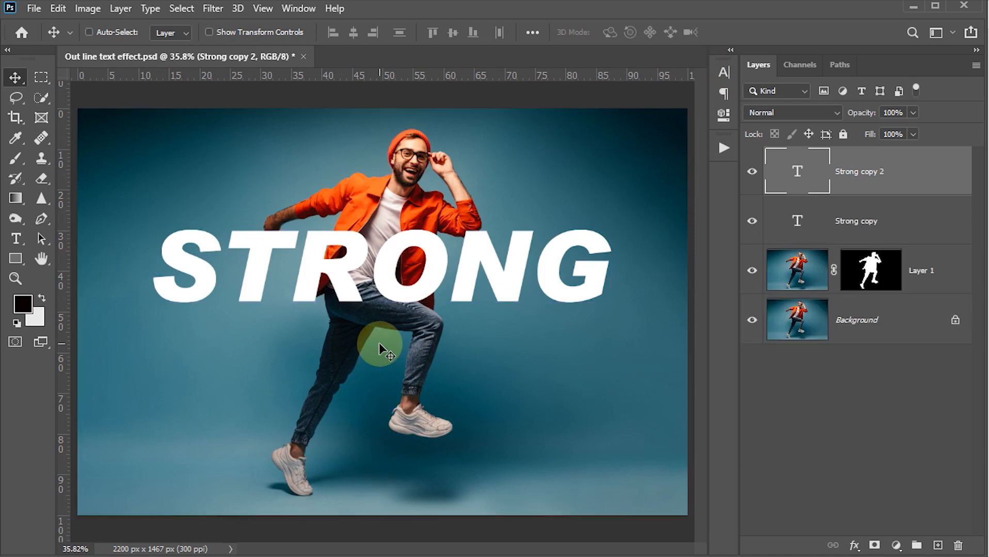
drag(798, 168, 799, 294)
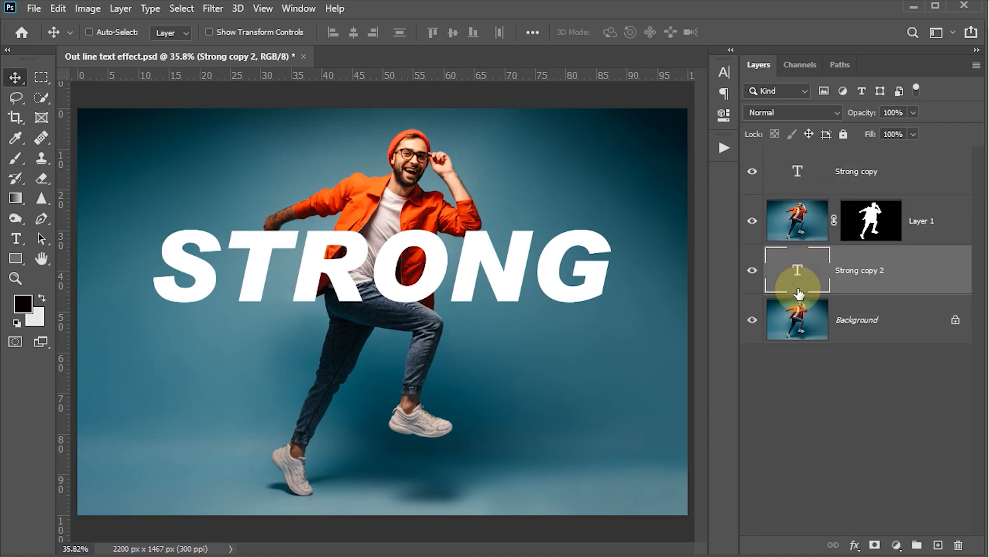
click(799, 170)
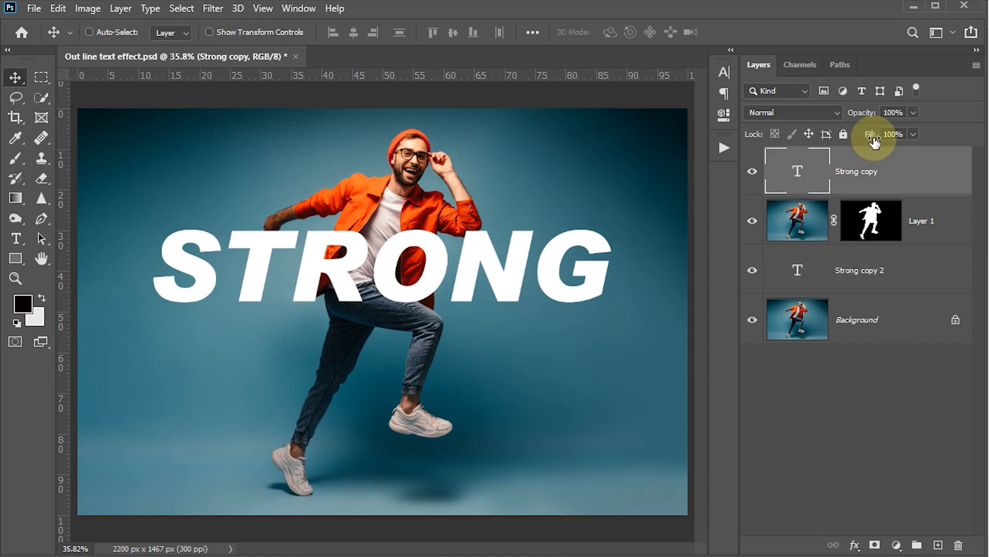
Set the Strong copy layer's fill to 0%.
drag(904, 137, 846, 138)
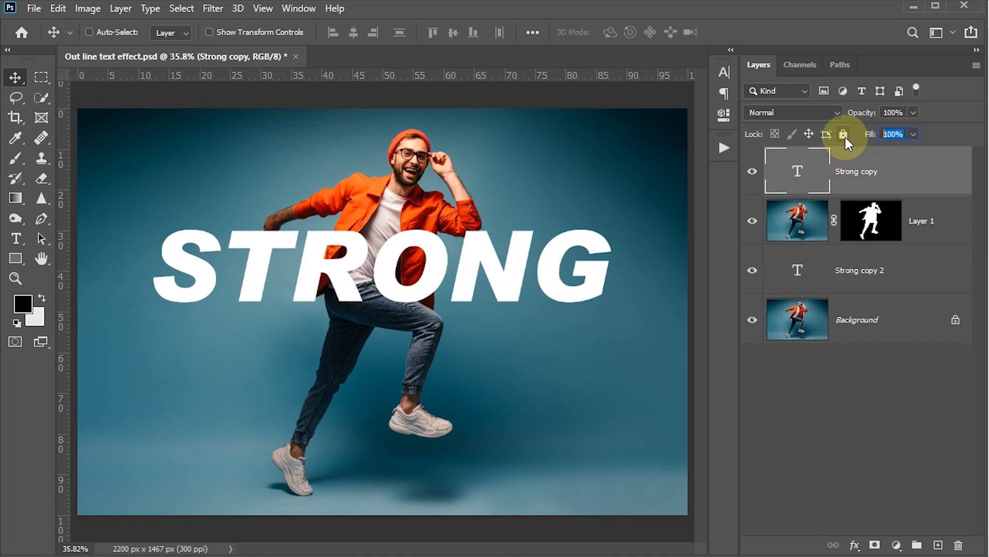
text(0)
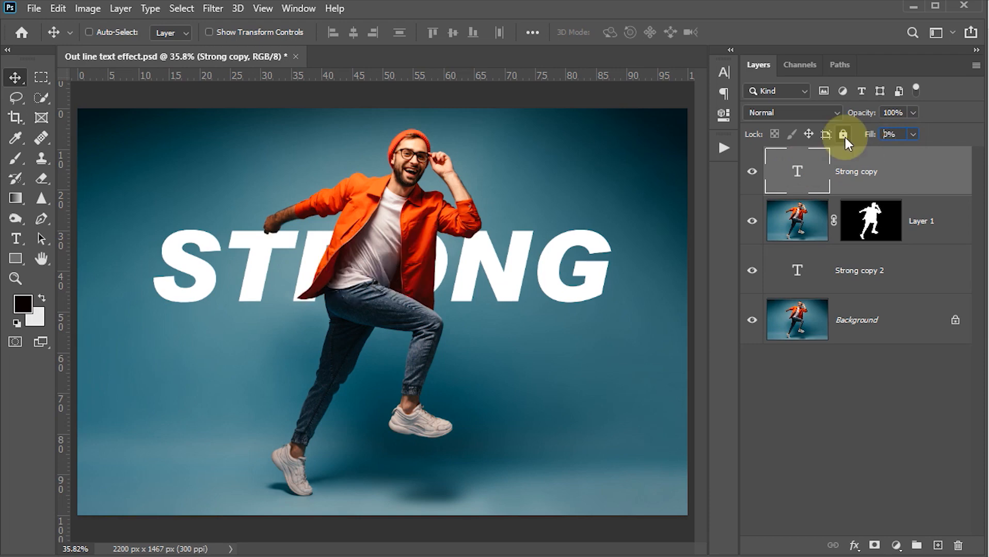
key(Return)
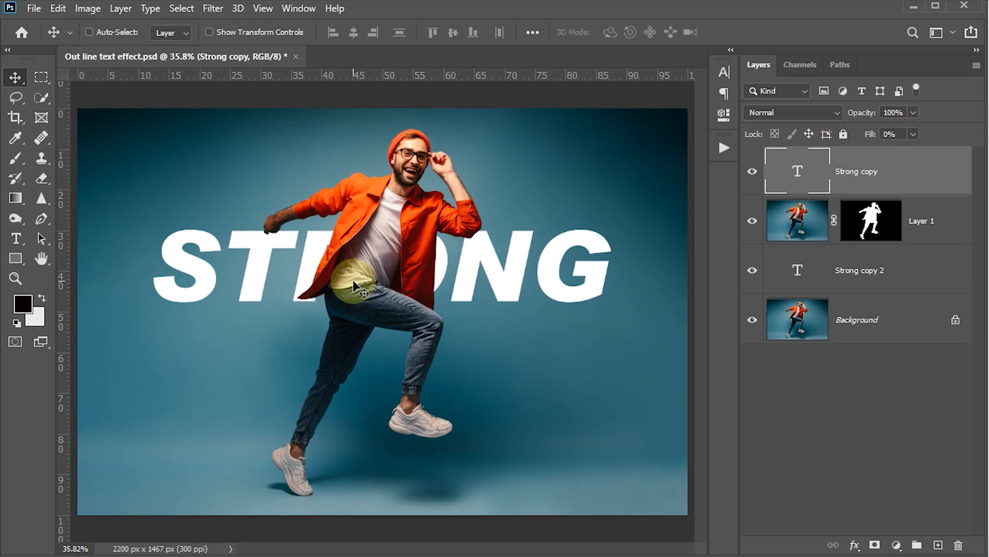
Give Strong copy a 4 px white #ffffff stroke layer style.
double_click(939, 181)
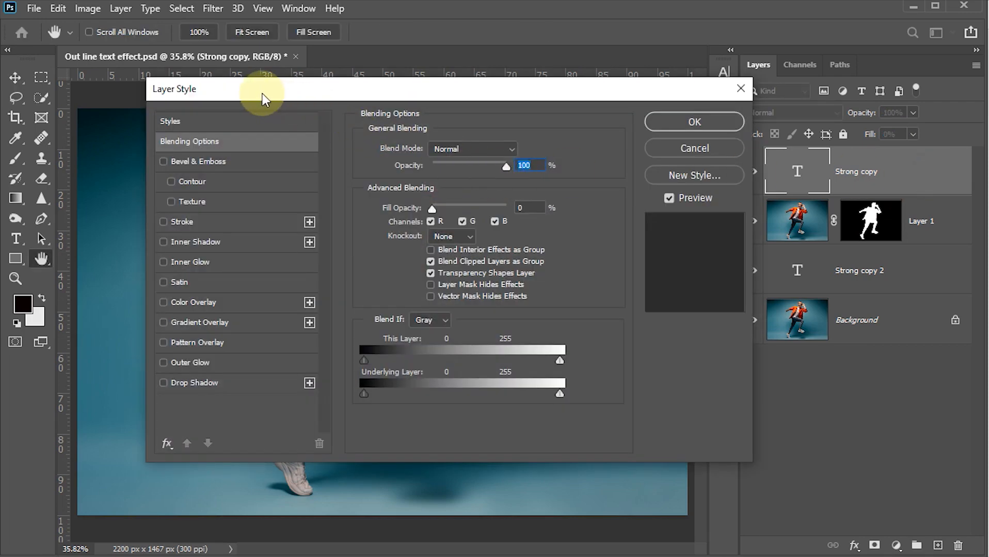
drag(261, 93, 609, 86)
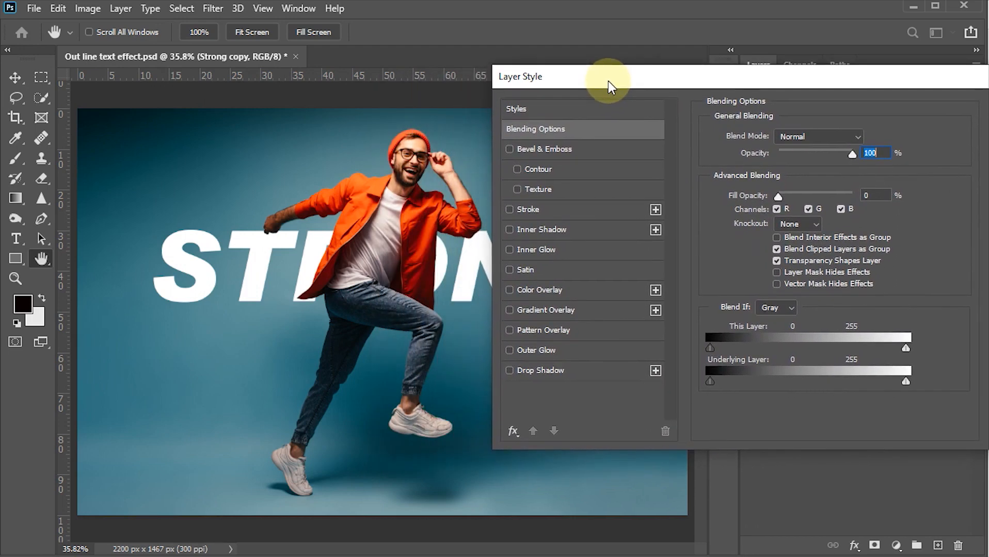
click(510, 209)
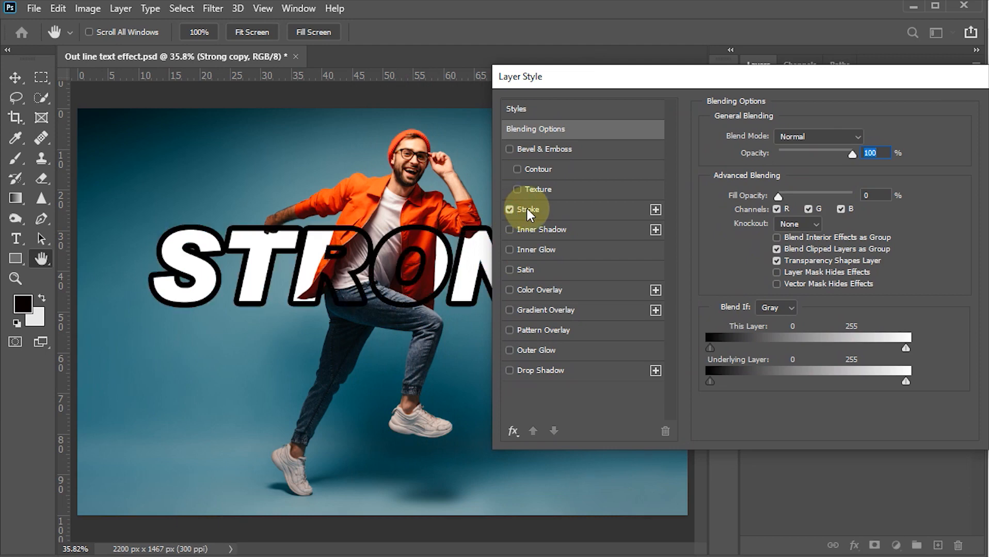
click(527, 209)
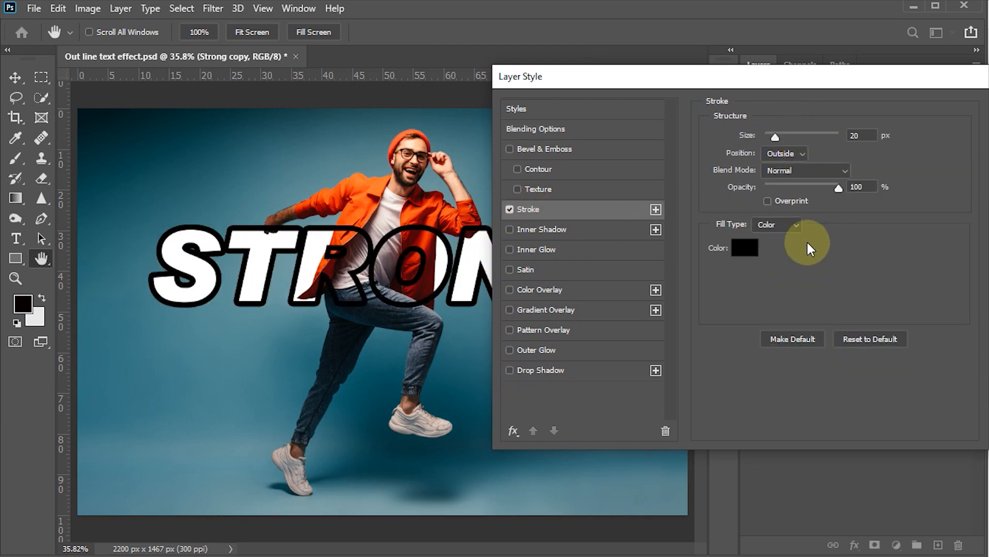
click(861, 136)
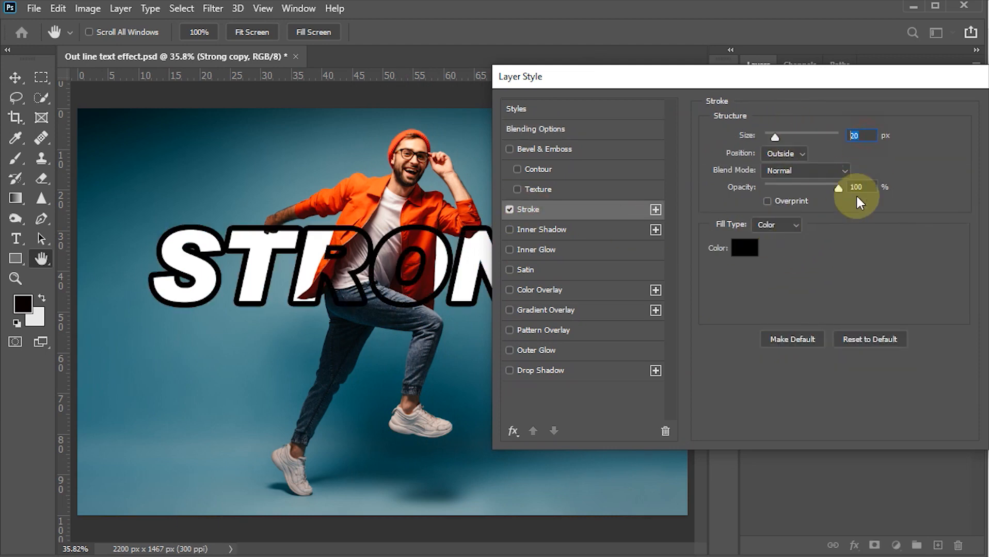
text(4)
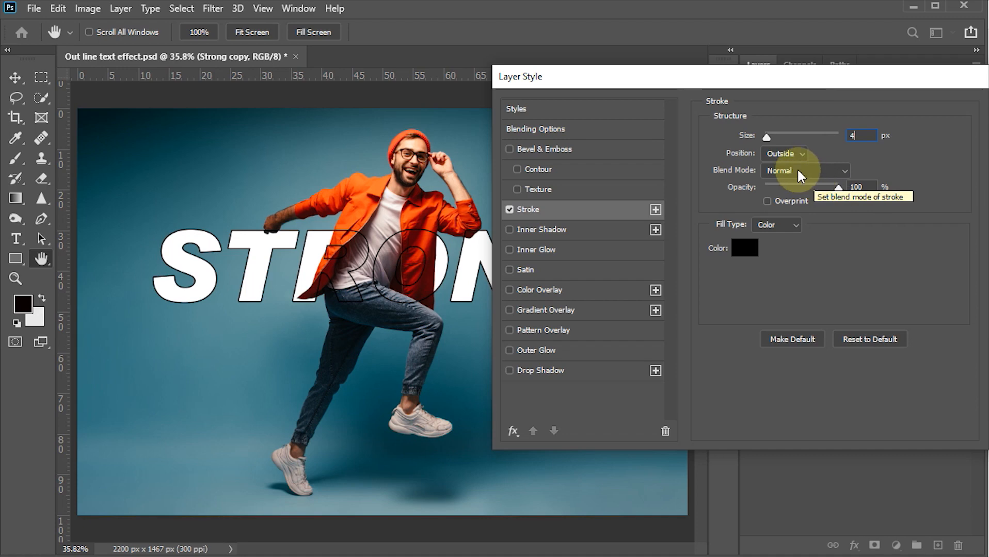
click(747, 252)
drag(598, 185, 539, 149)
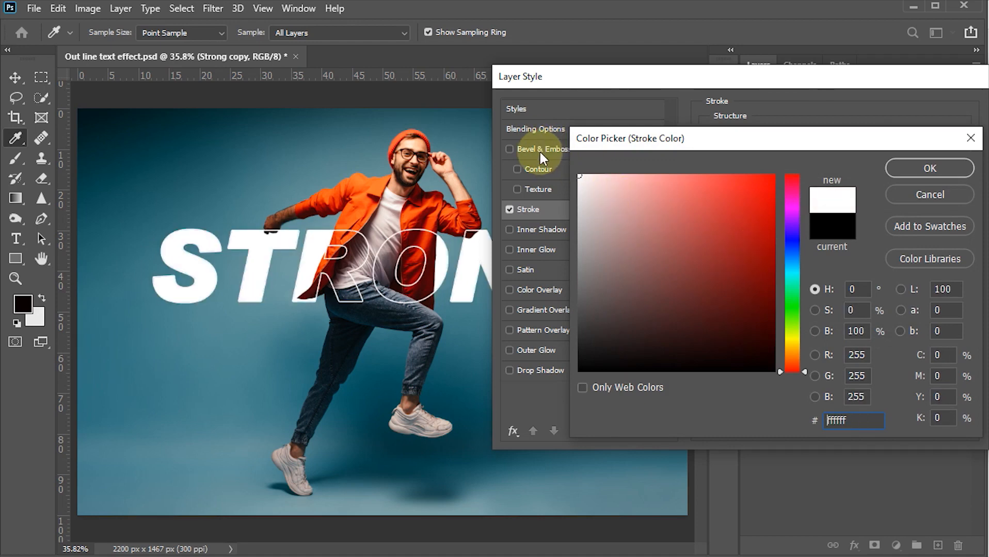
click(936, 167)
drag(834, 82, 753, 82)
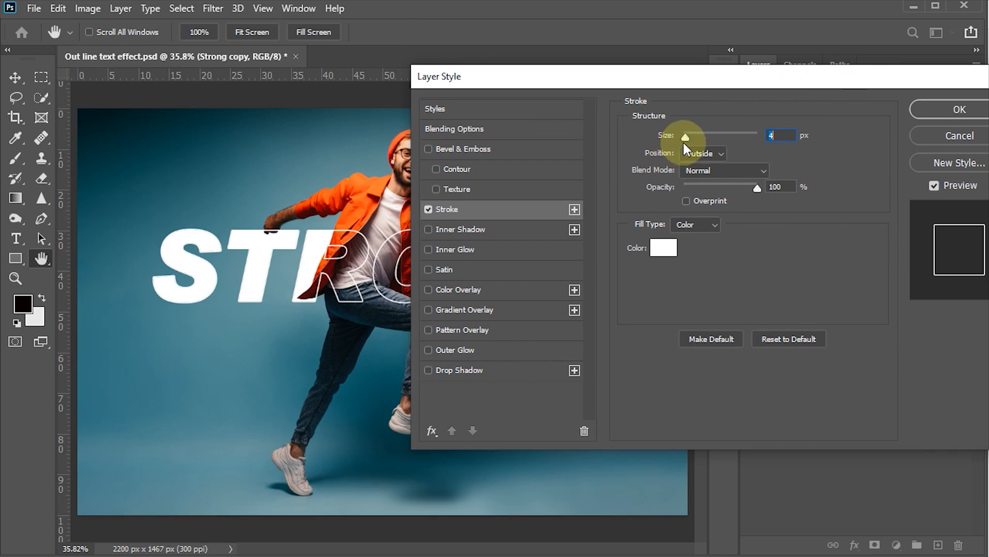
click(959, 108)
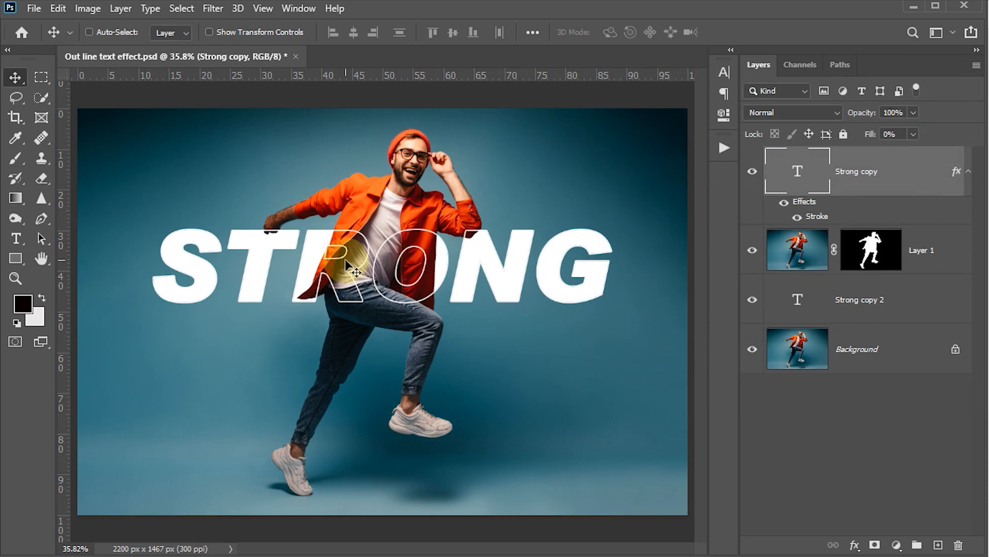
Save the file and link Strong copy with Strong copy 2.
key(ctrl+s)
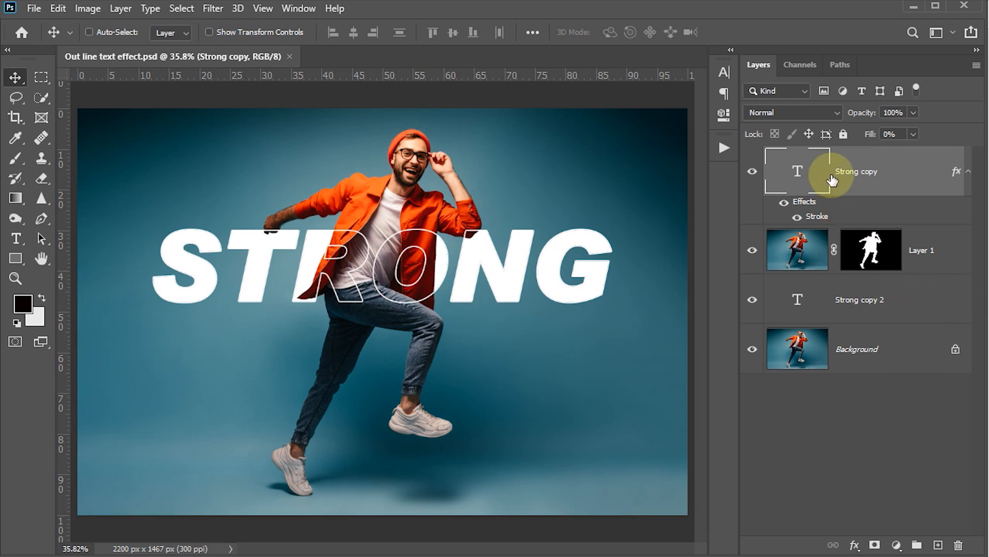
ctrl+click(909, 299)
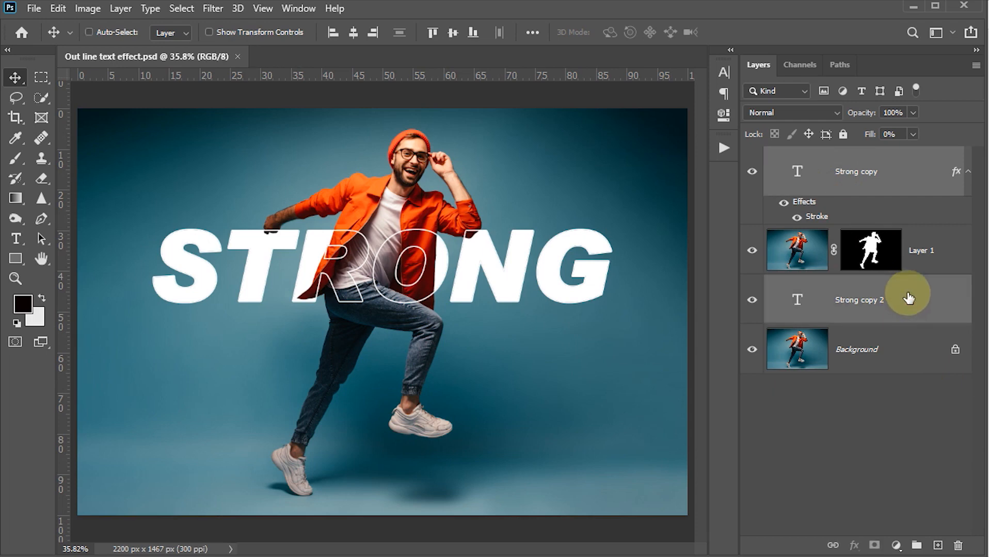
click(831, 546)
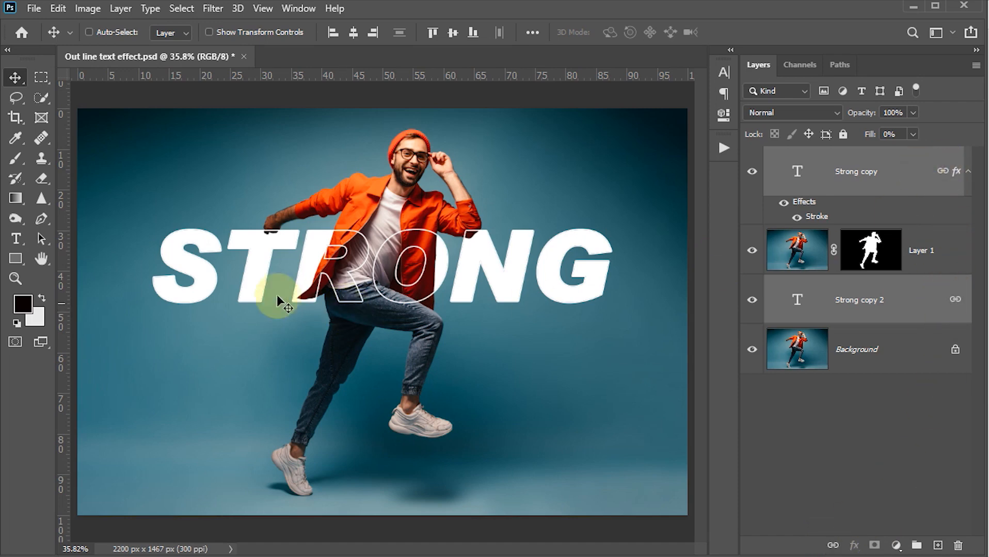
Nudge the linked STRONG words into place on the man's chest.
drag(397, 298, 419, 304)
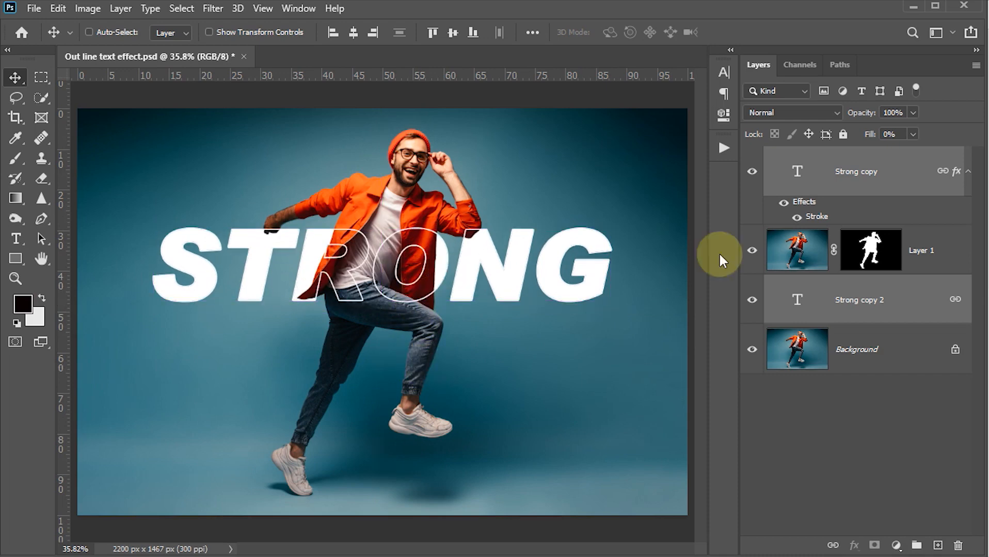
click(897, 168)
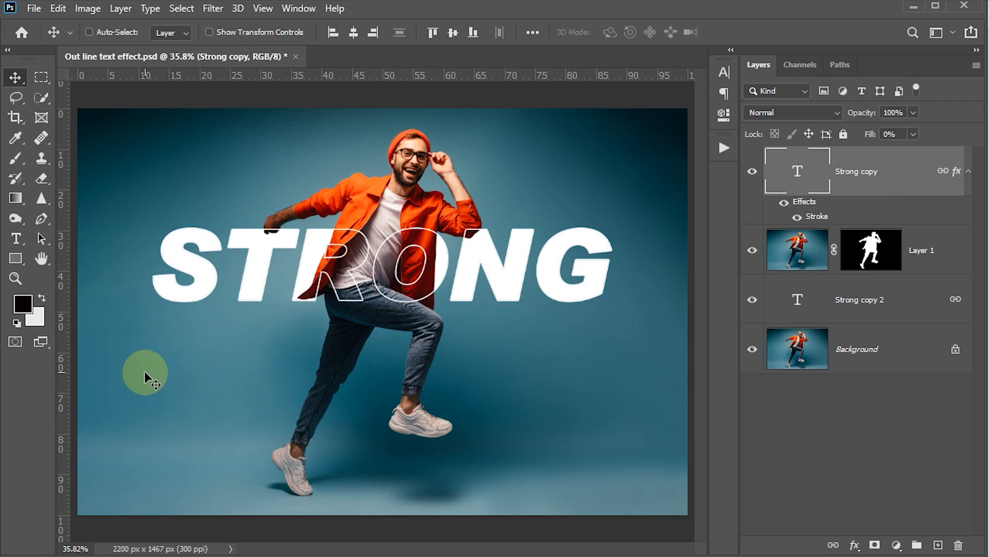
Add a text layer below STRONG reading 'Diamonds Are Forever' by pasting the text.
key(t)
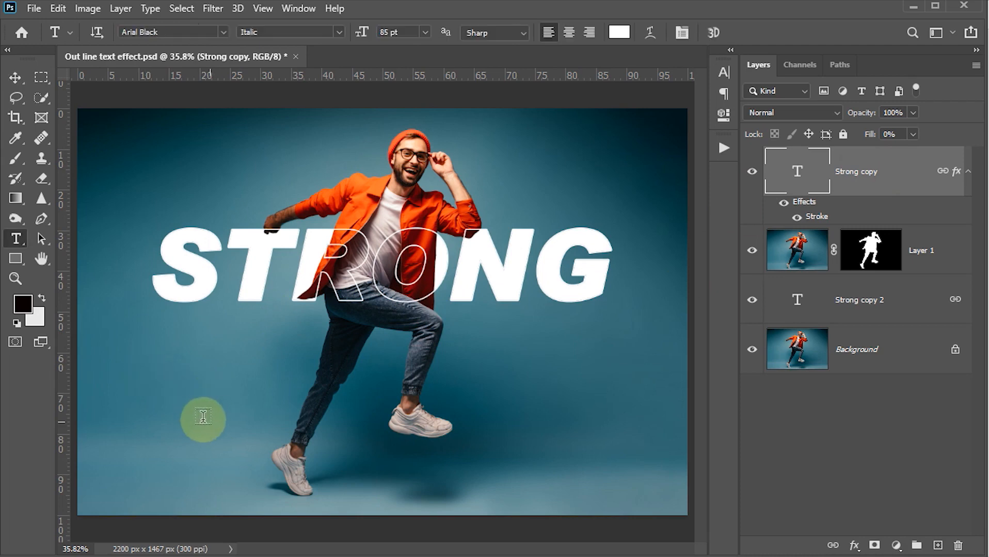
click(175, 397)
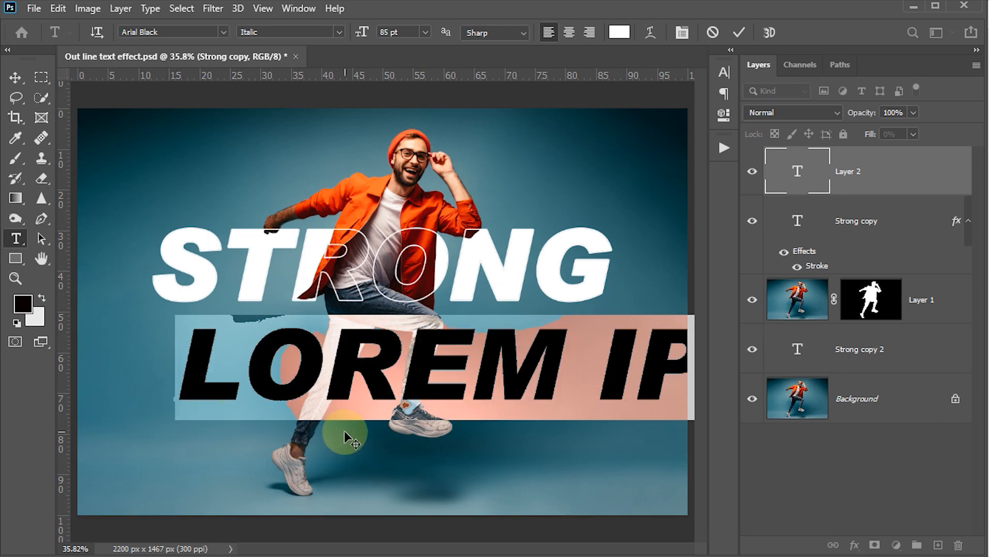
key(ctrl)
text(DIAMOND)
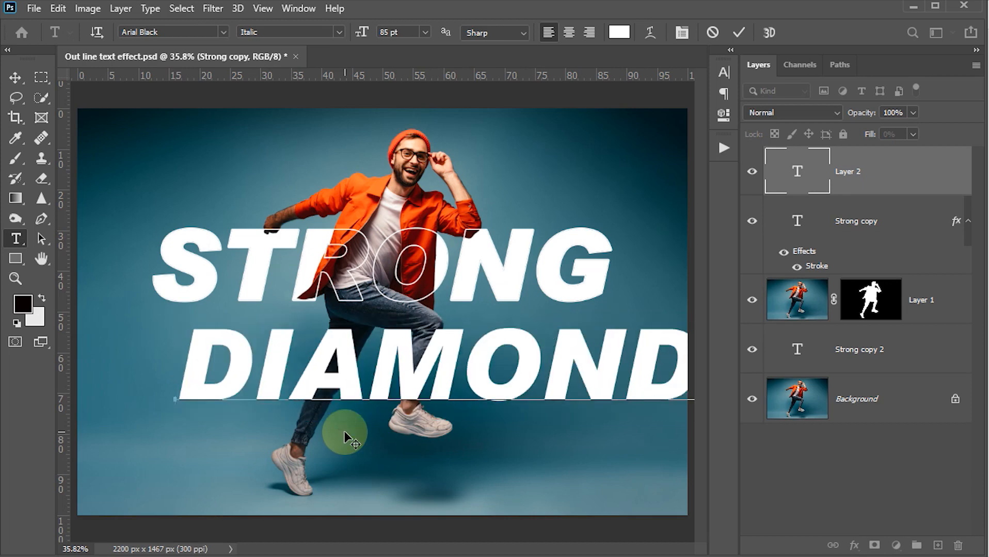
click(345, 437)
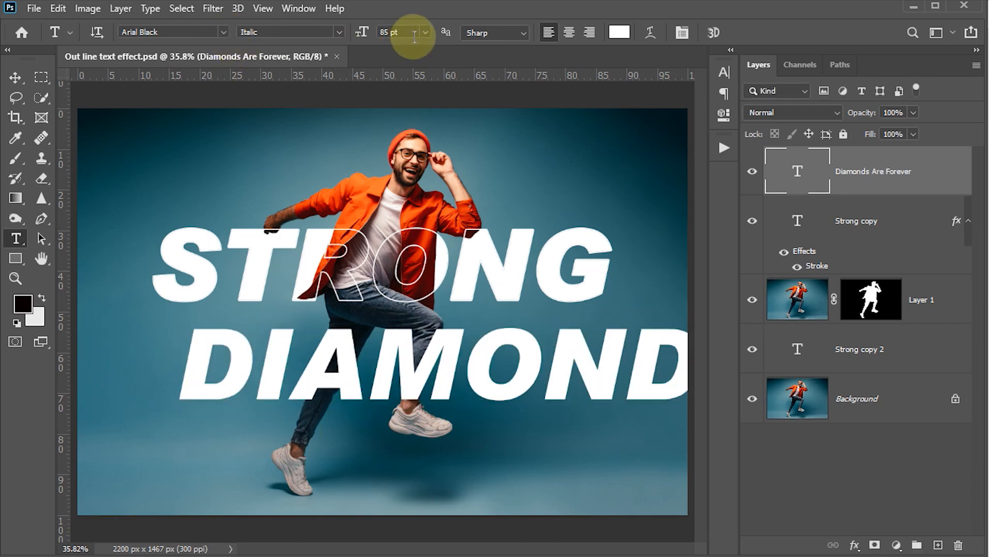
Set the caption size to 20 pt.
click(398, 32)
text(2)
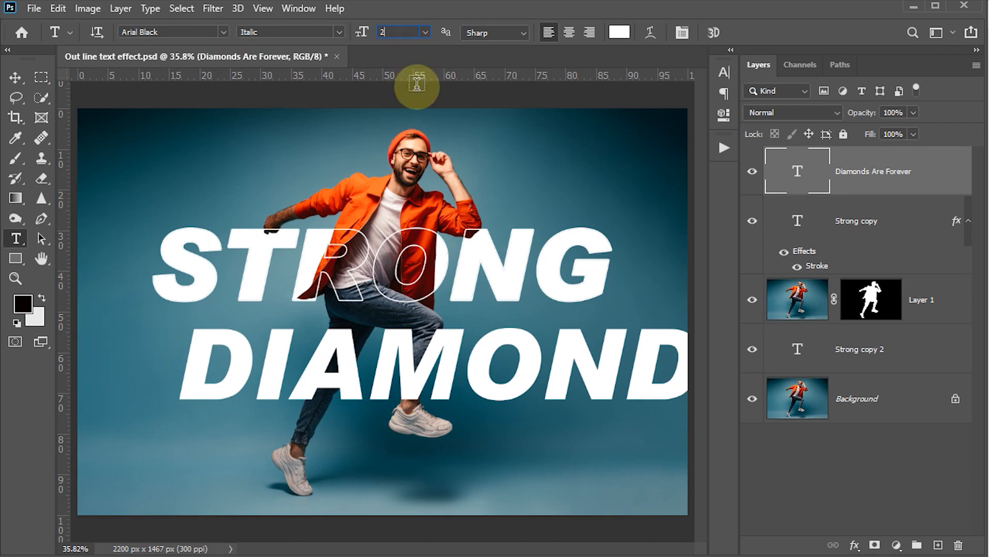
text(0)
key(Return)
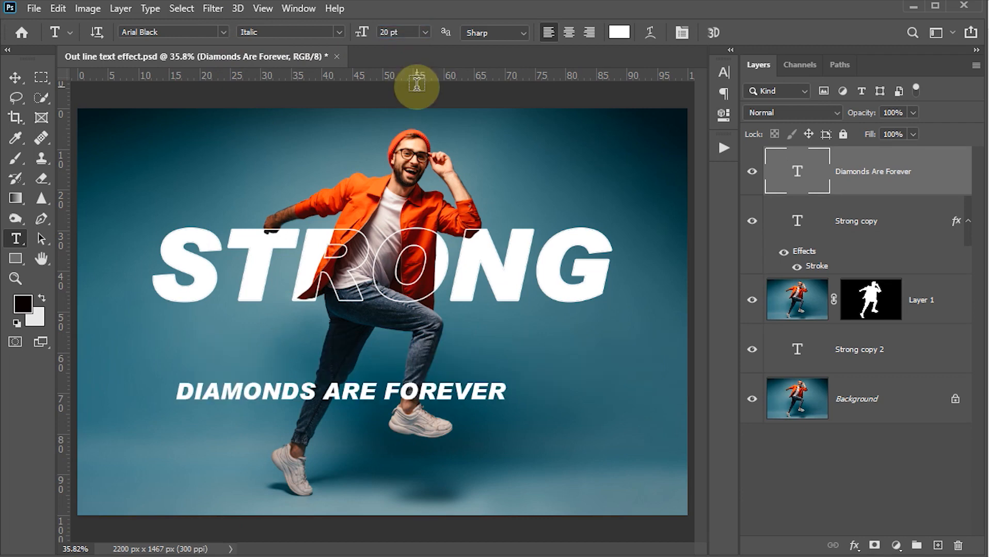
click(224, 32)
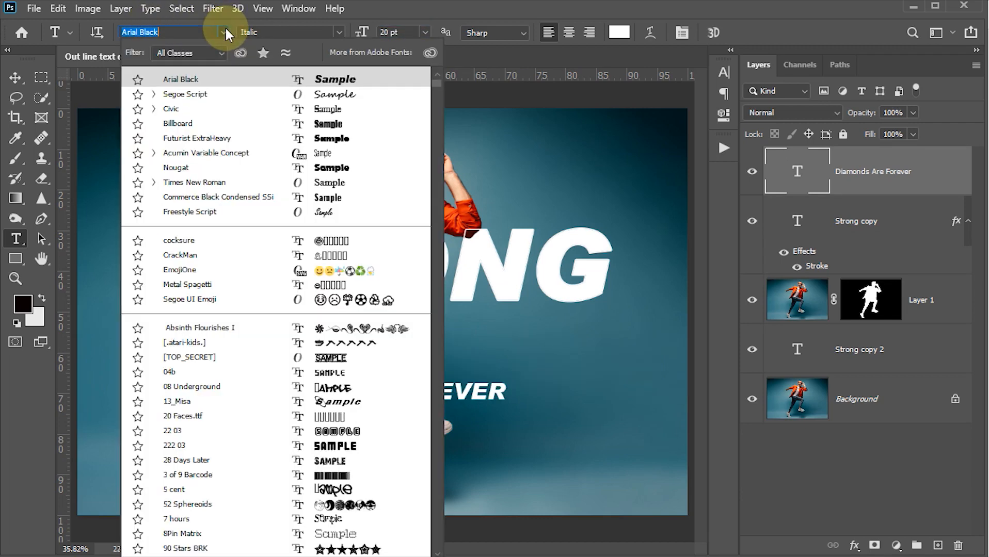
Switch the caption to Segoe Script with All Caps off and centre it under STRONG.
click(196, 96)
click(15, 79)
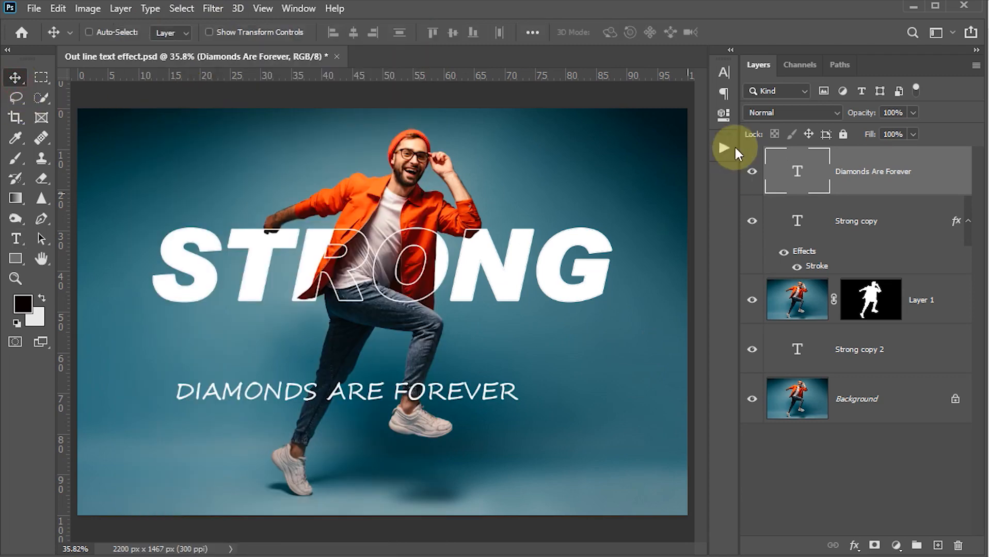
click(722, 71)
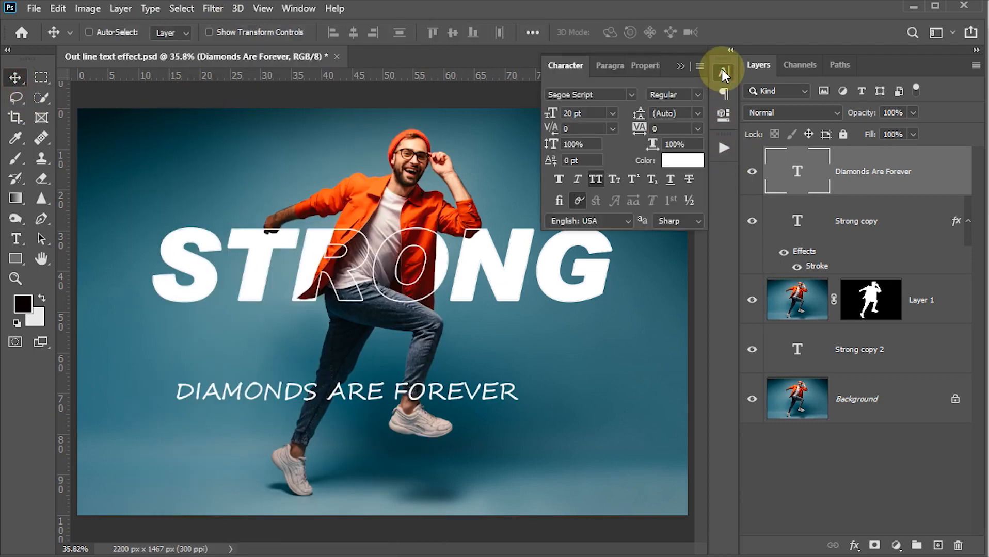
click(595, 179)
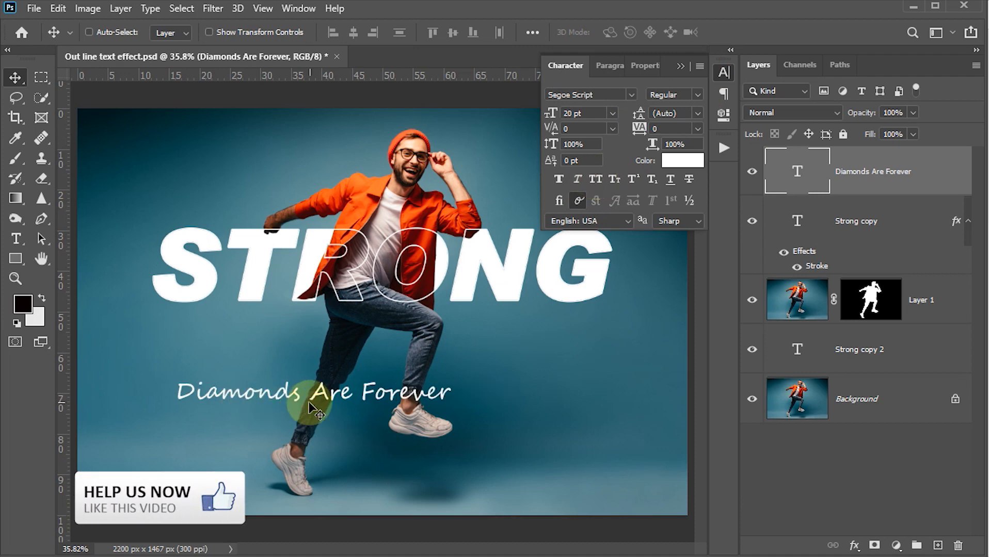
drag(320, 402, 381, 340)
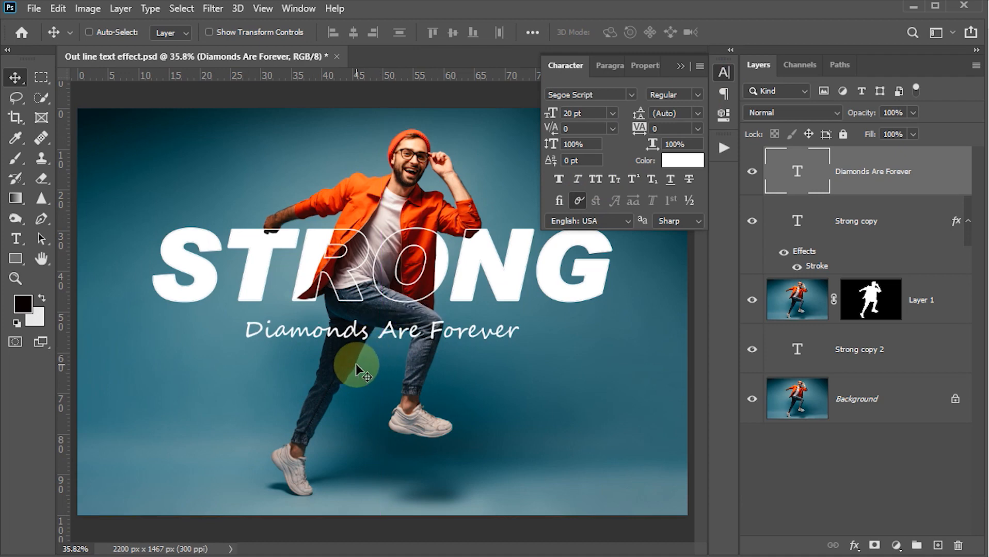
click(721, 72)
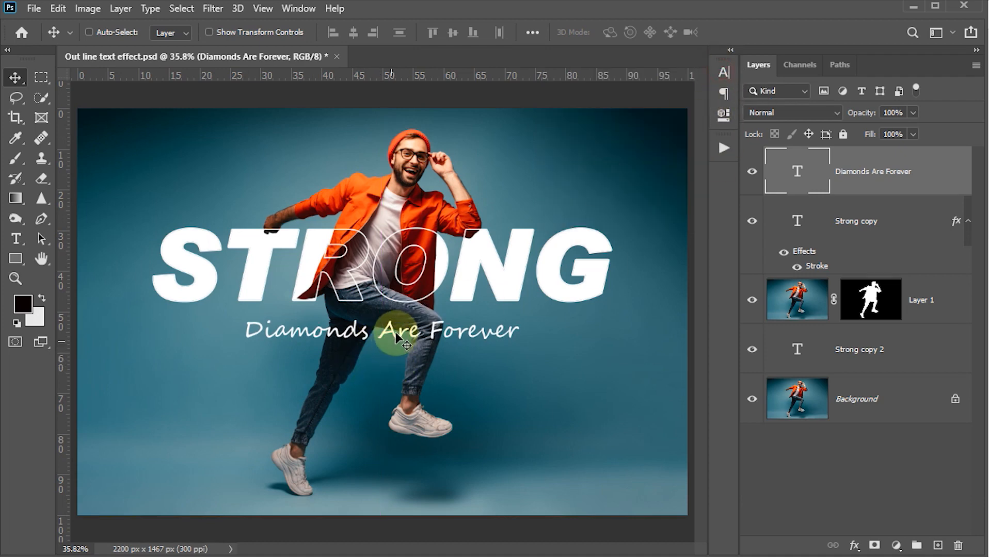
Save the file and hide the panels to view the finished artwork.
key(ctrl+s)
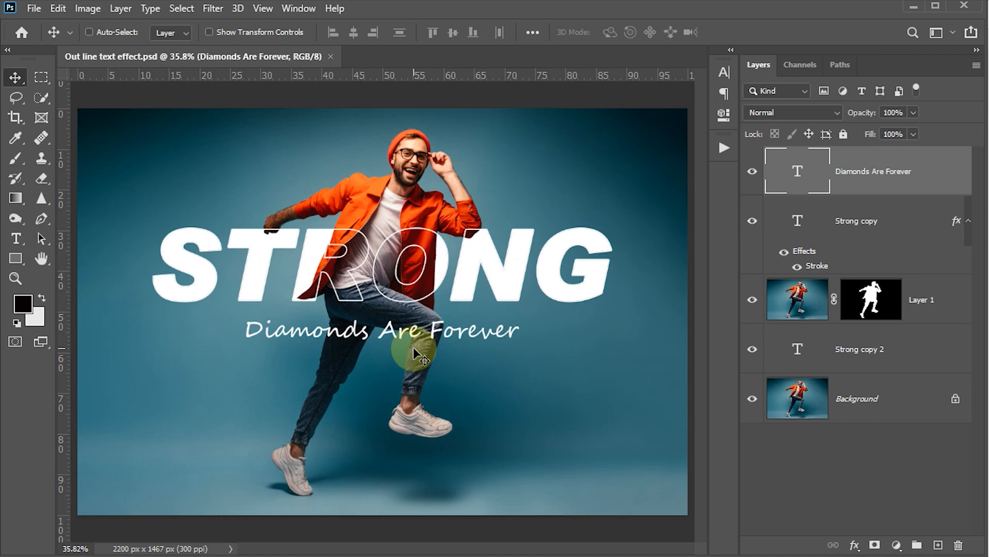
key(Tab)
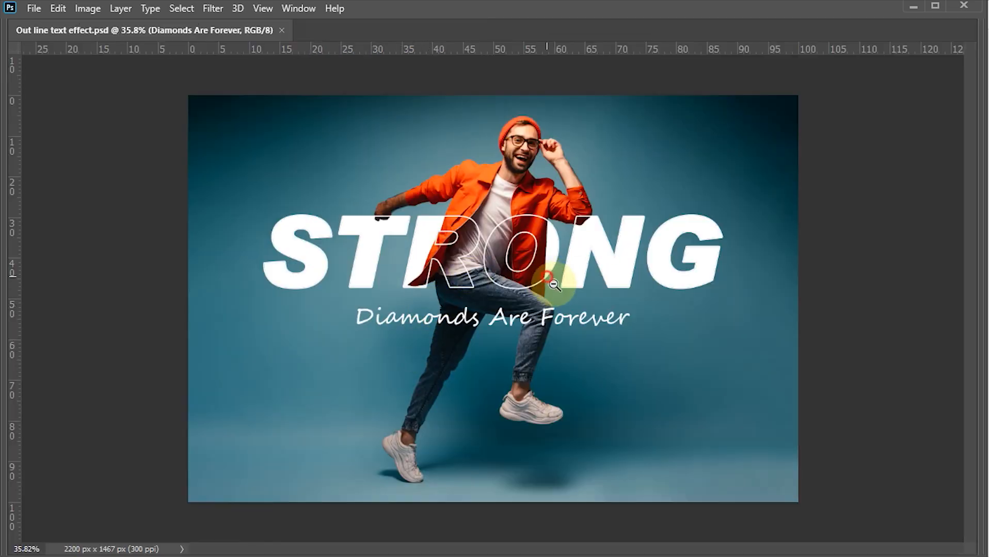
scroll(553, 283, up, 3)
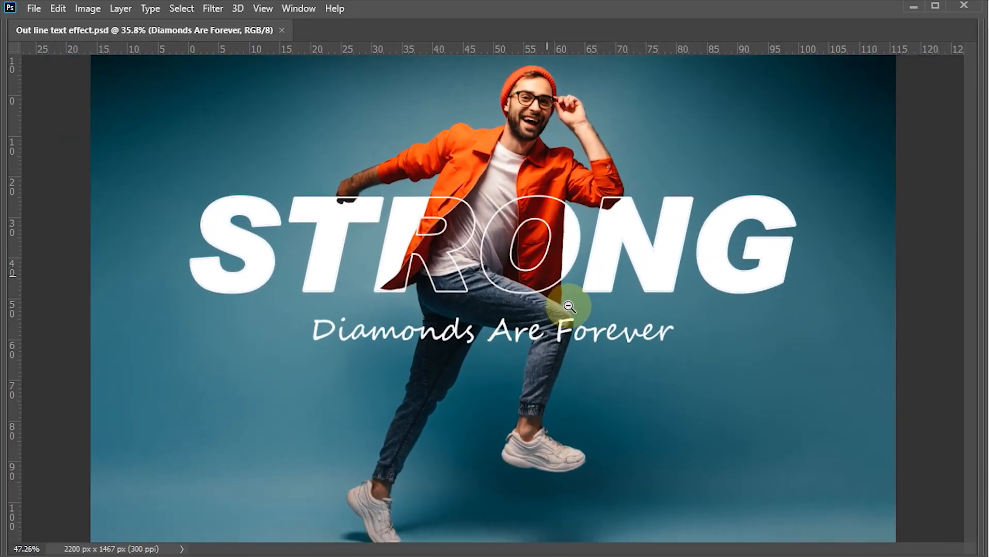